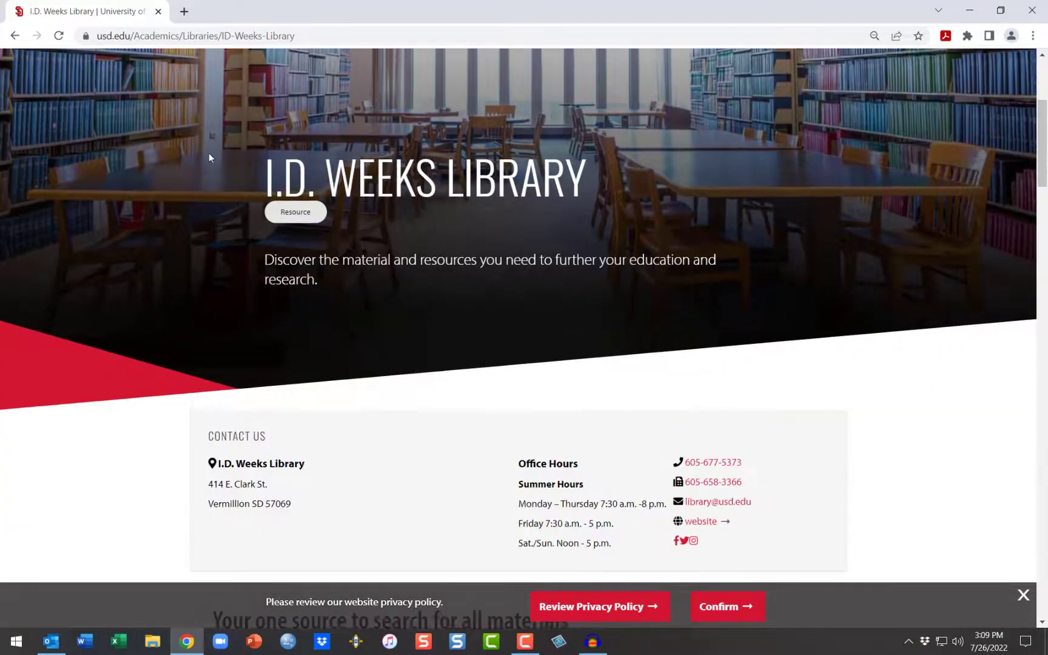
Look through the Databases, Journal Finder, Research Guides and Interlibrary Loan search options on the library page and dismiss the privacy notice.
scroll(209, 156, "down", 2)
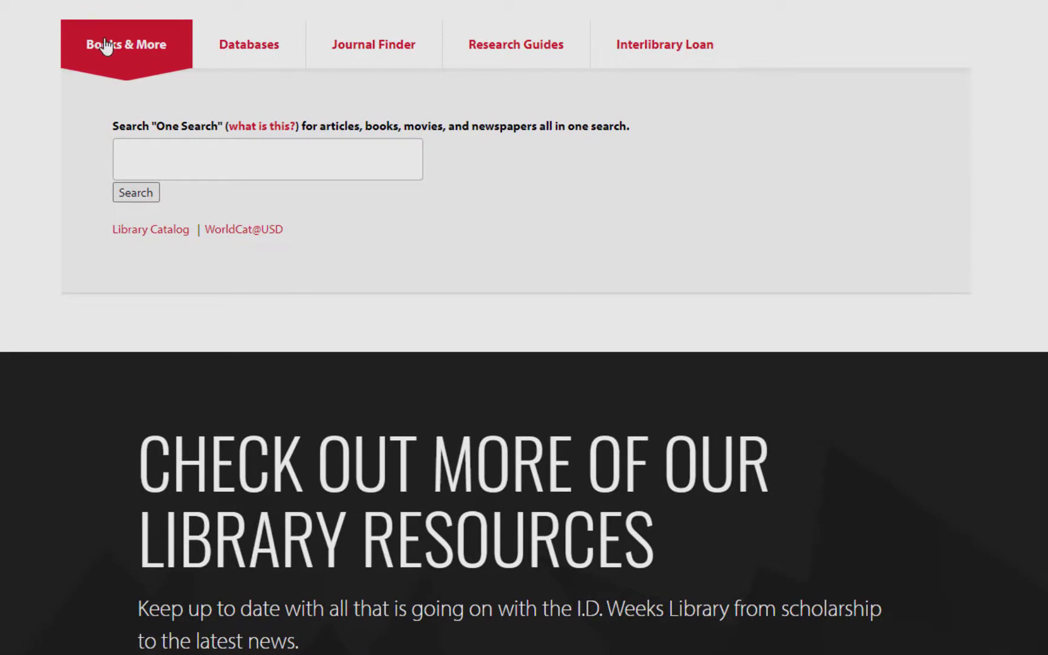
left_click(249, 57)
left_click(400, 55)
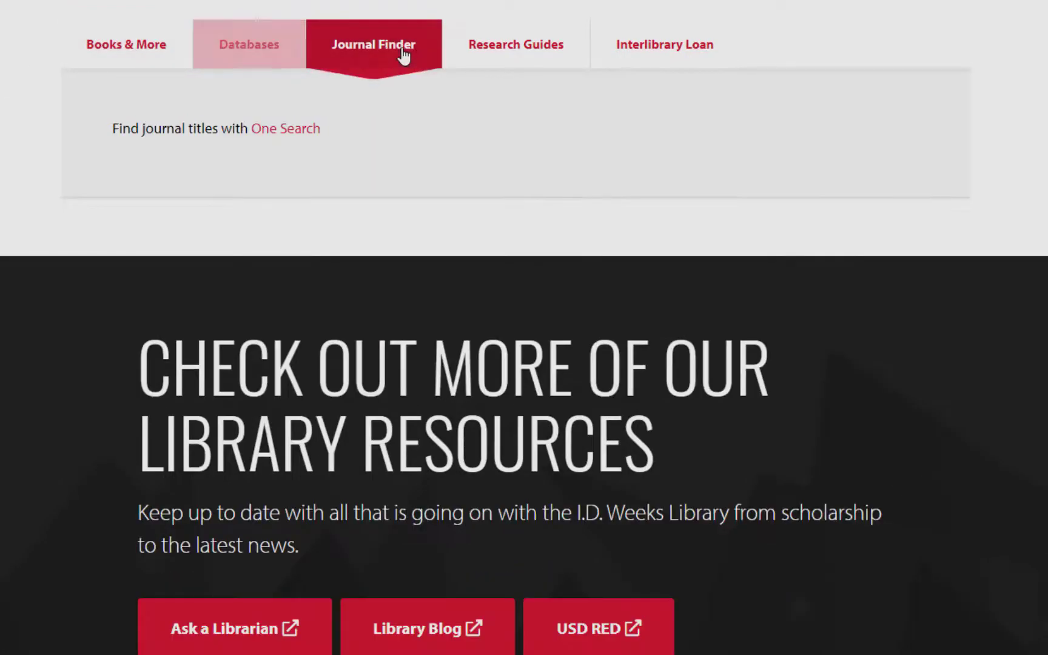
left_click(537, 55)
left_click(671, 49)
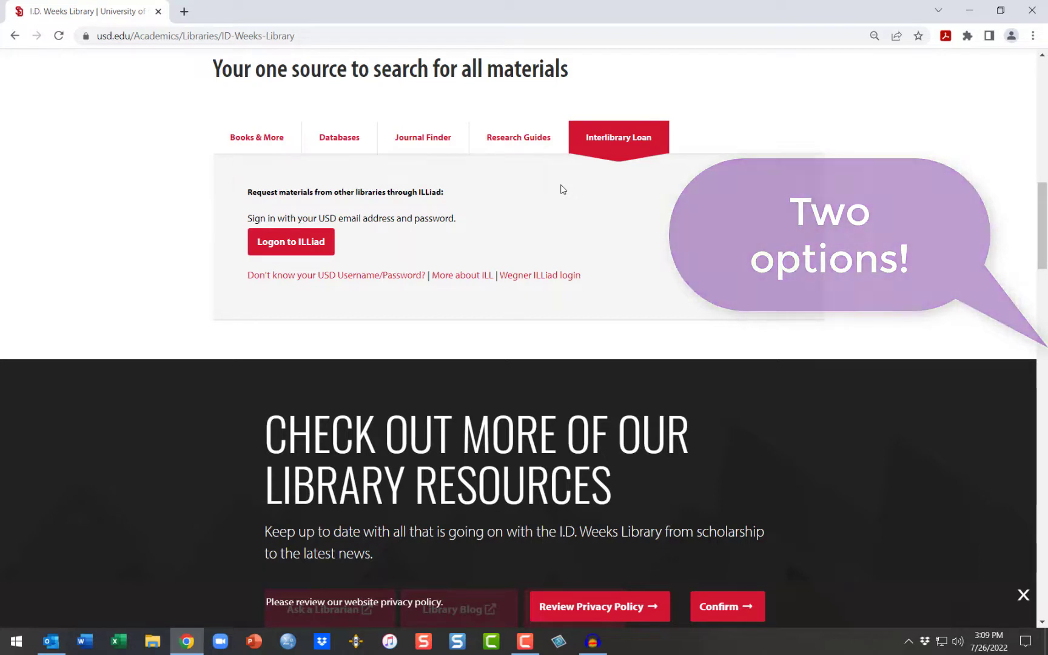
left_click(1024, 595)
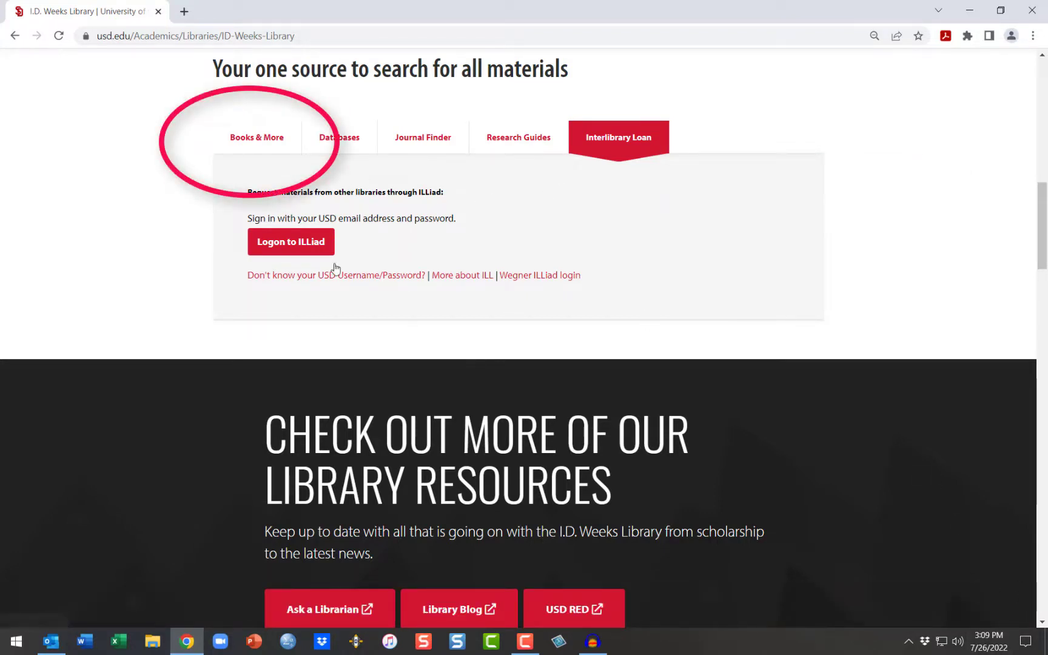
Run a One Search for "video games" from Books & More and close the results page.
left_click(256, 136)
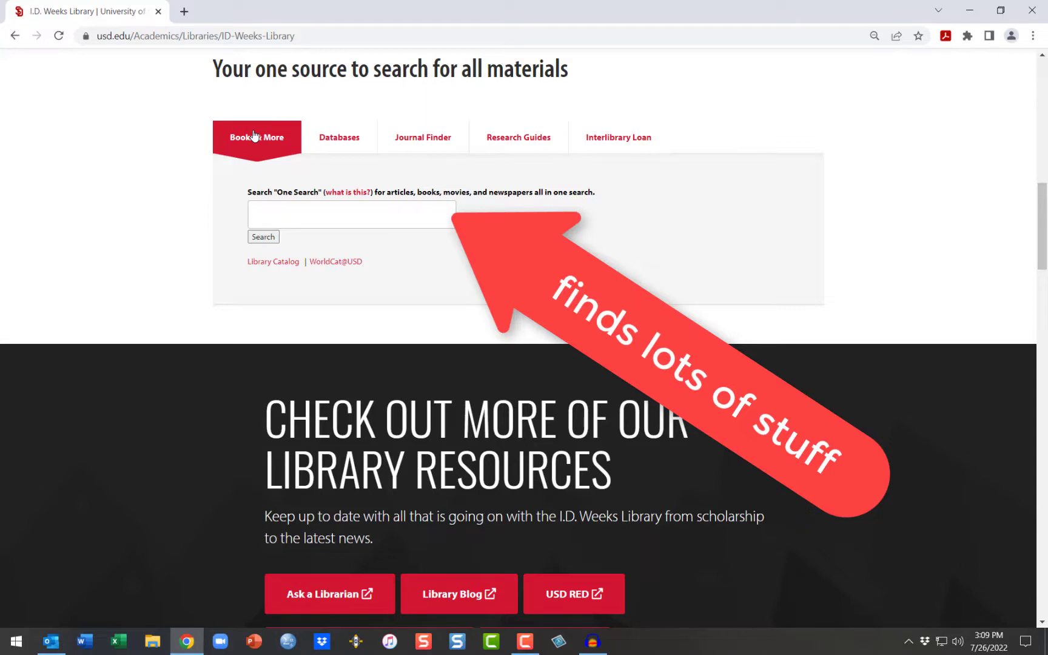
left_click(264, 215)
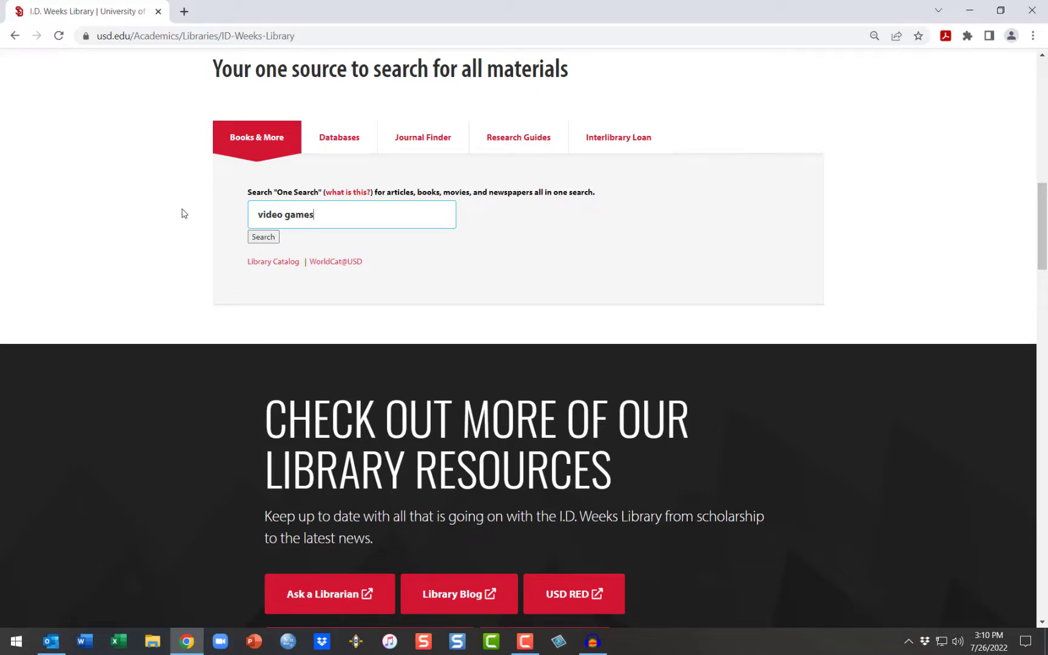
type("video games")
left_click(257, 238)
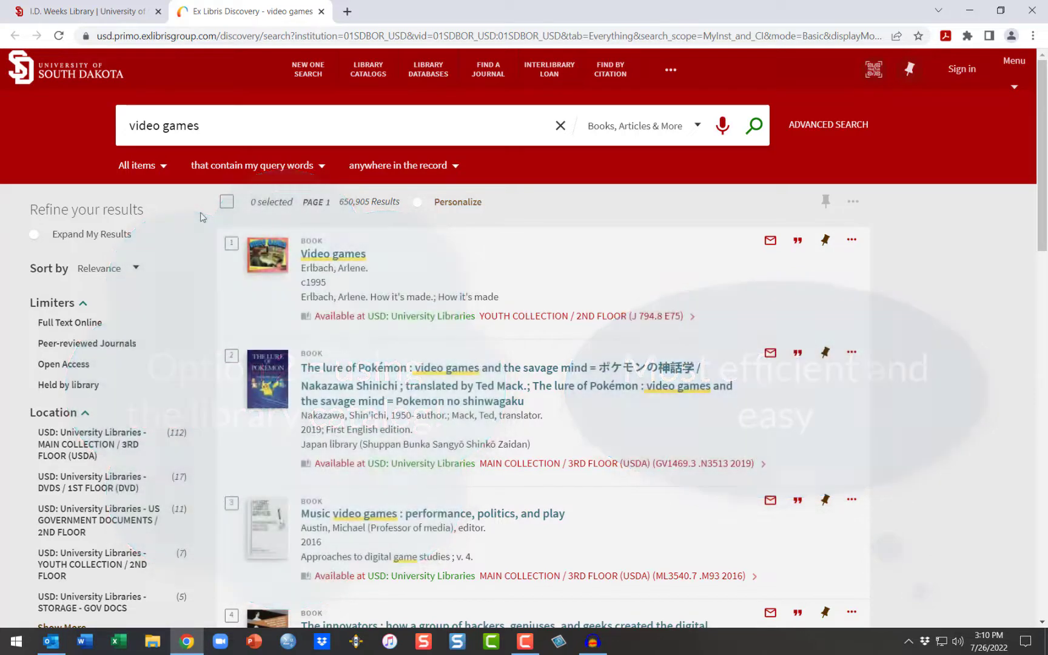
left_click(322, 11)
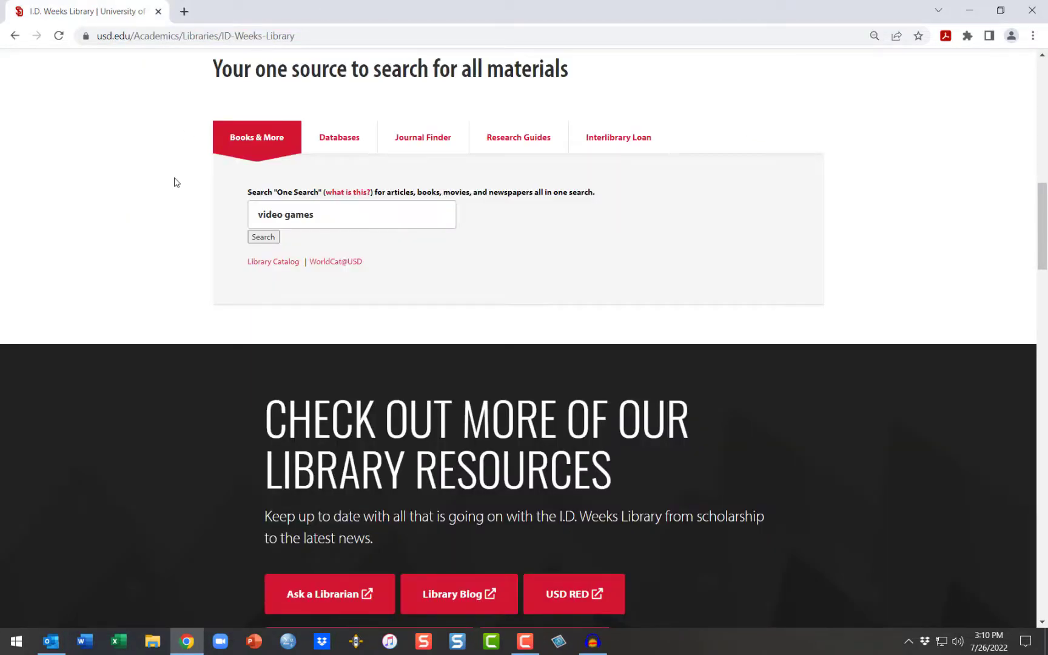
Open the Library Catalogs advanced search, keeping a single copy open, and set its search scope to USD.
left_click(269, 265)
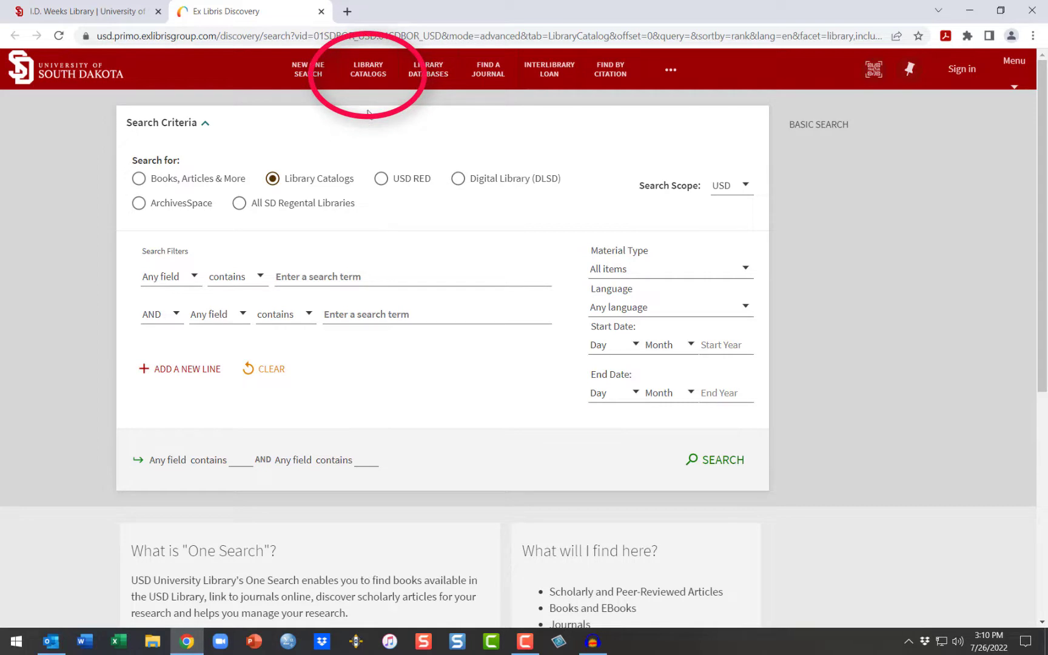
left_click(366, 74)
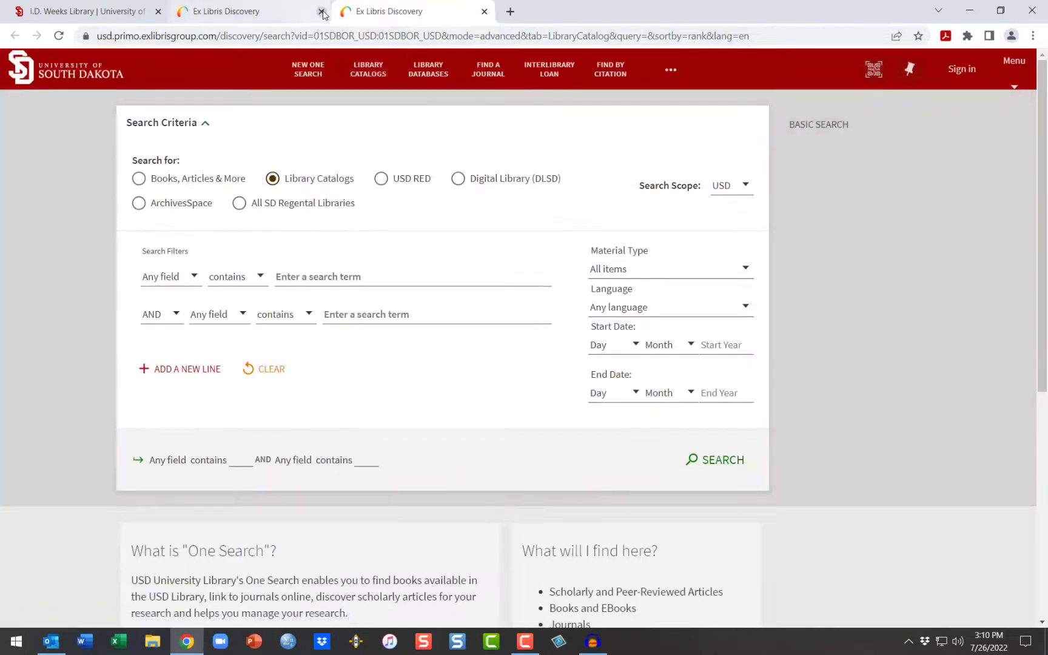
left_click(322, 11)
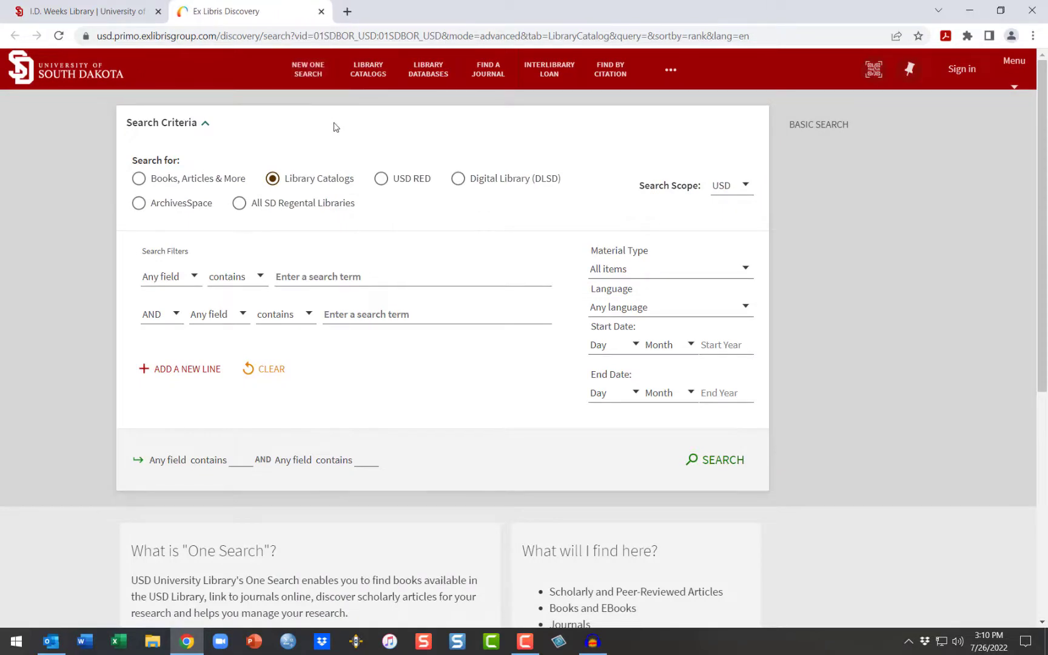
left_click(746, 189)
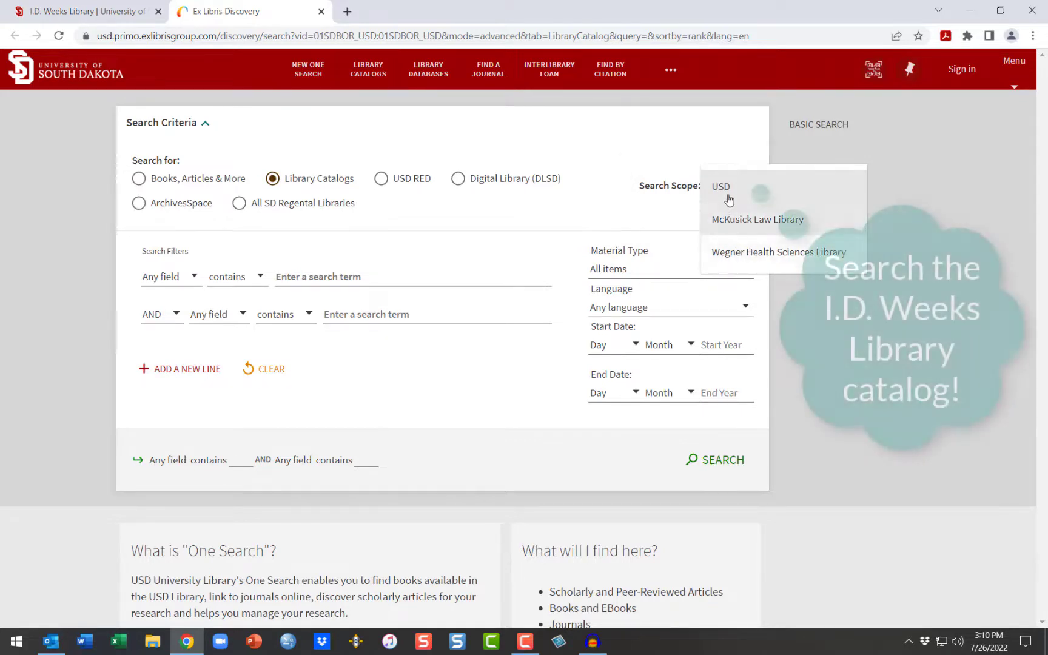
left_click(725, 189)
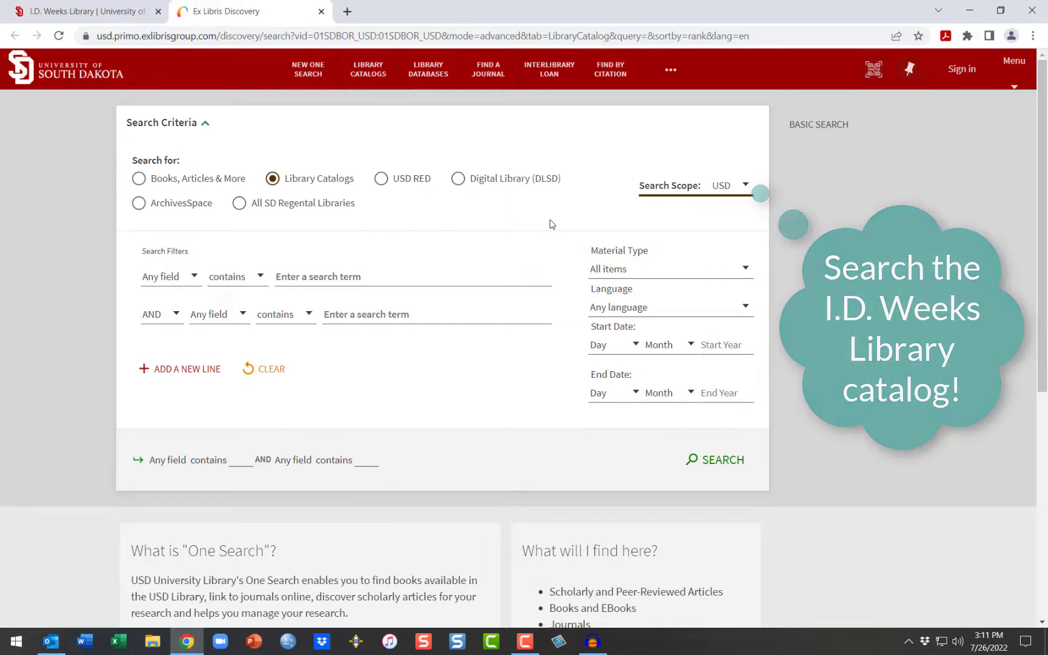
Enter "video games" as the first search term and "violence" as the second, combined with AND.
left_click(278, 278)
type("v")
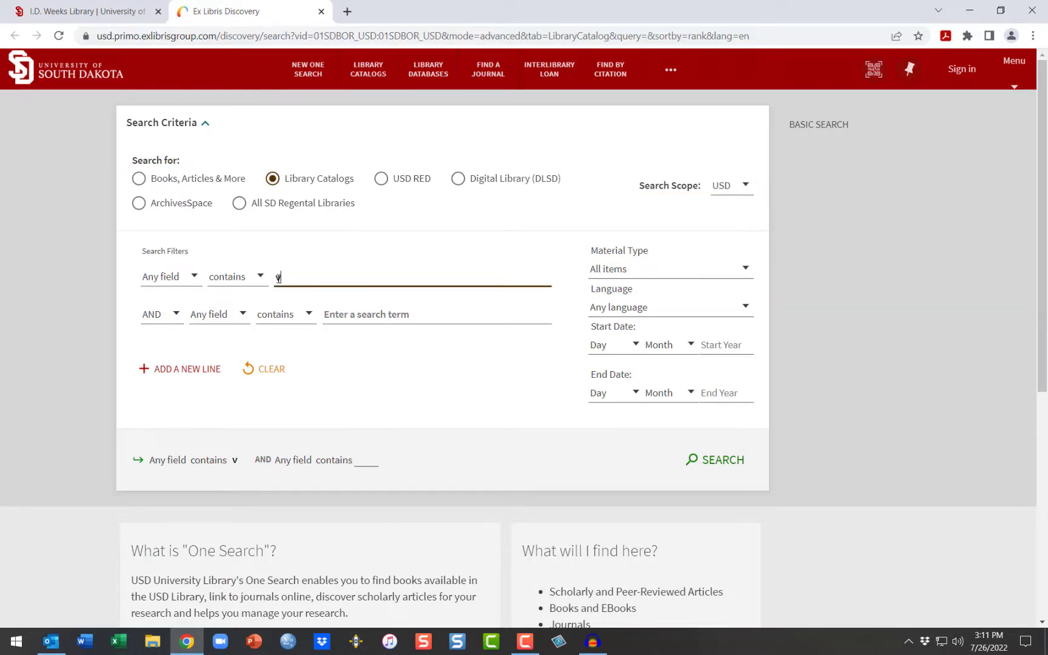
type("ideo games")
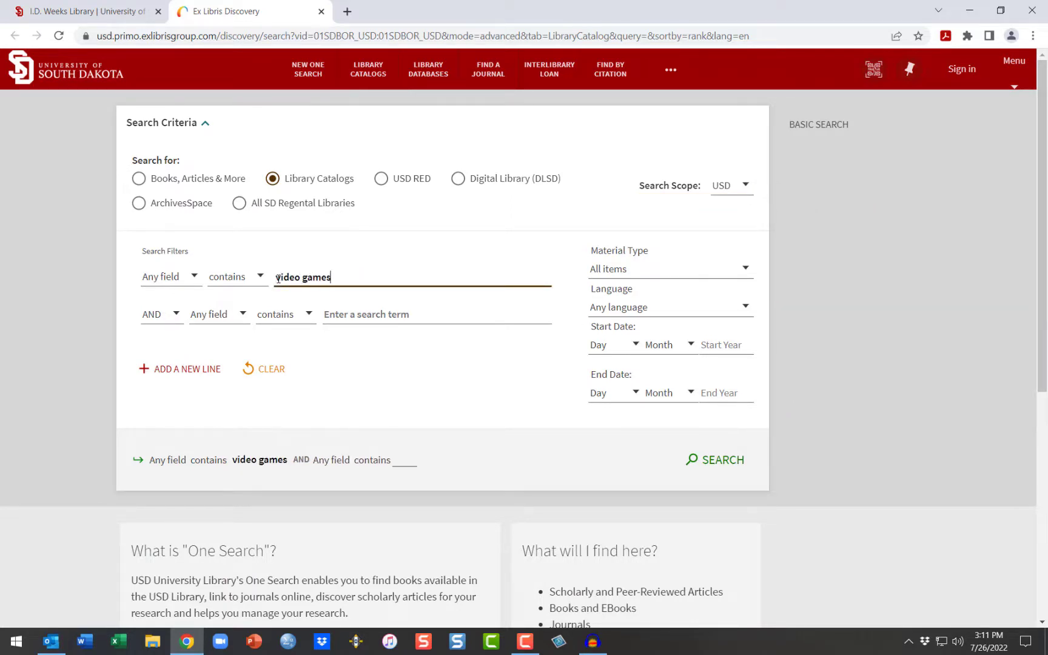
left_click(326, 315)
type("vio")
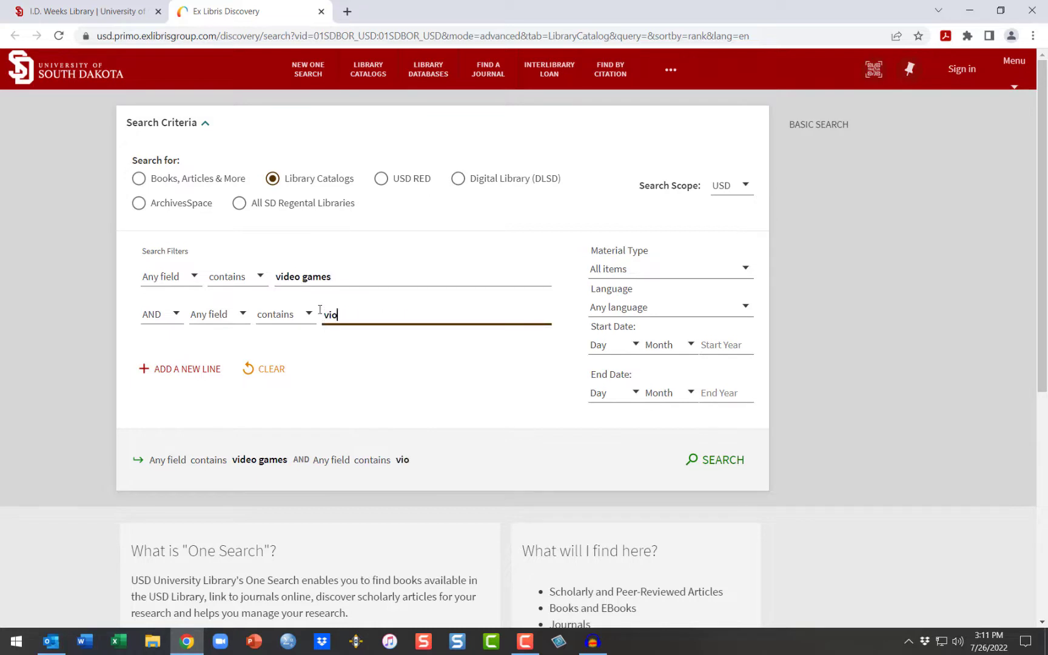
type("lence")
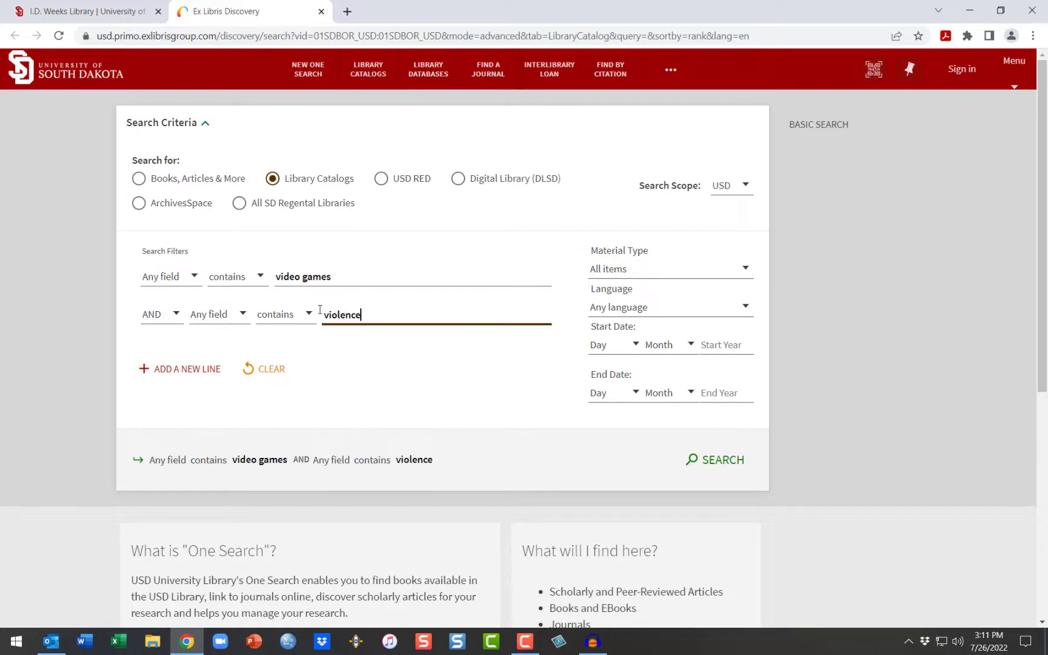
Try the "is (exact)" and "starts with" conditions for the first term, and set its line to Title contains.
left_click(196, 278)
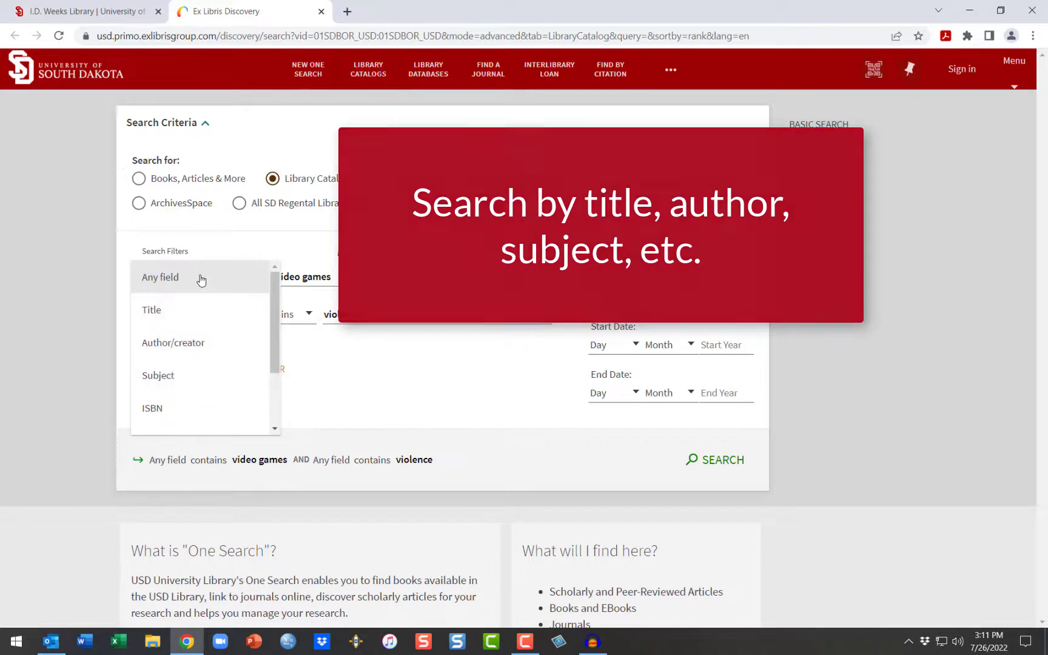
left_click(200, 277)
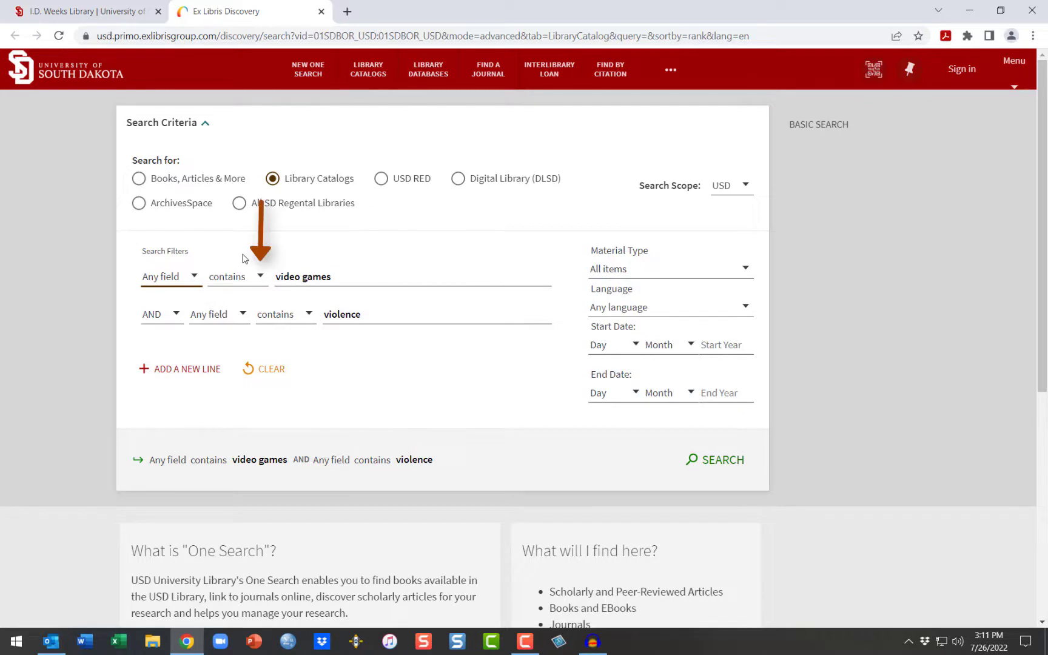
left_click(262, 278)
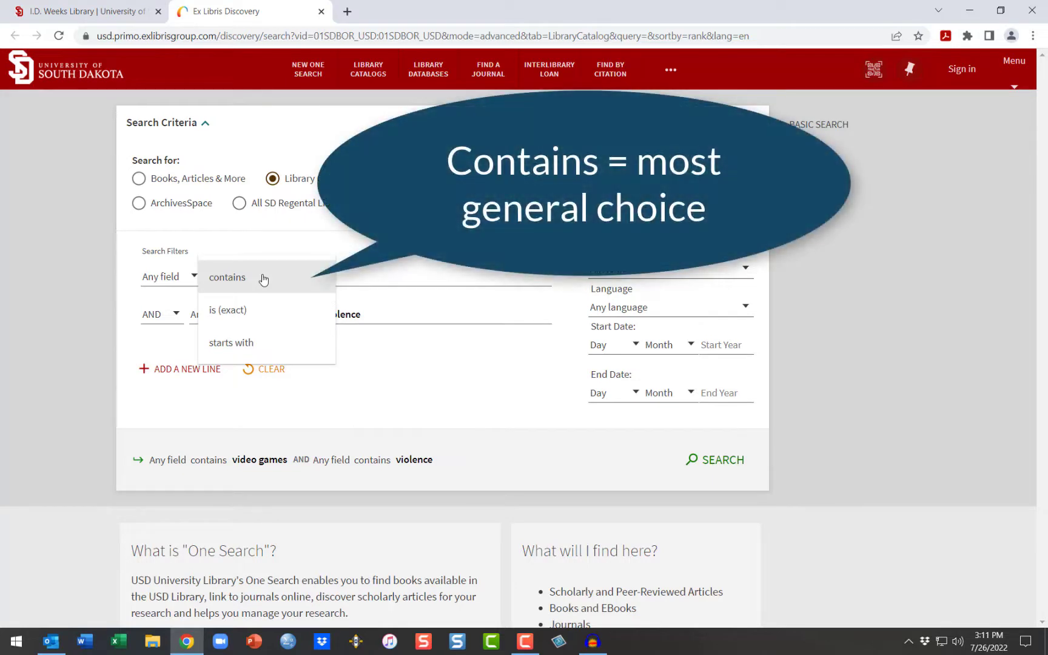
left_click(258, 312)
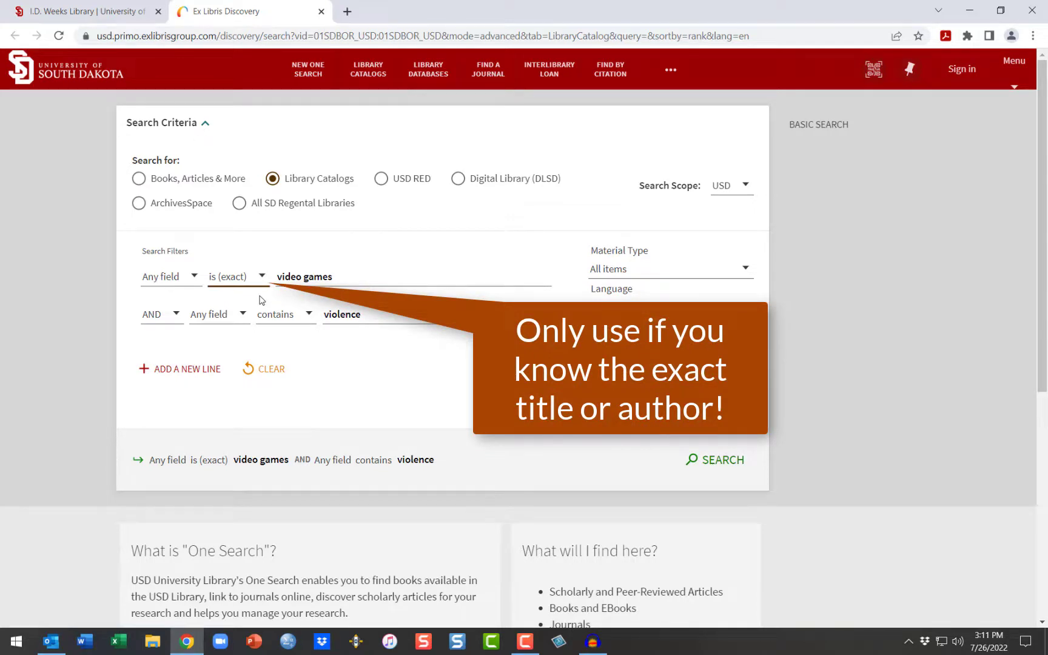
left_click(261, 278)
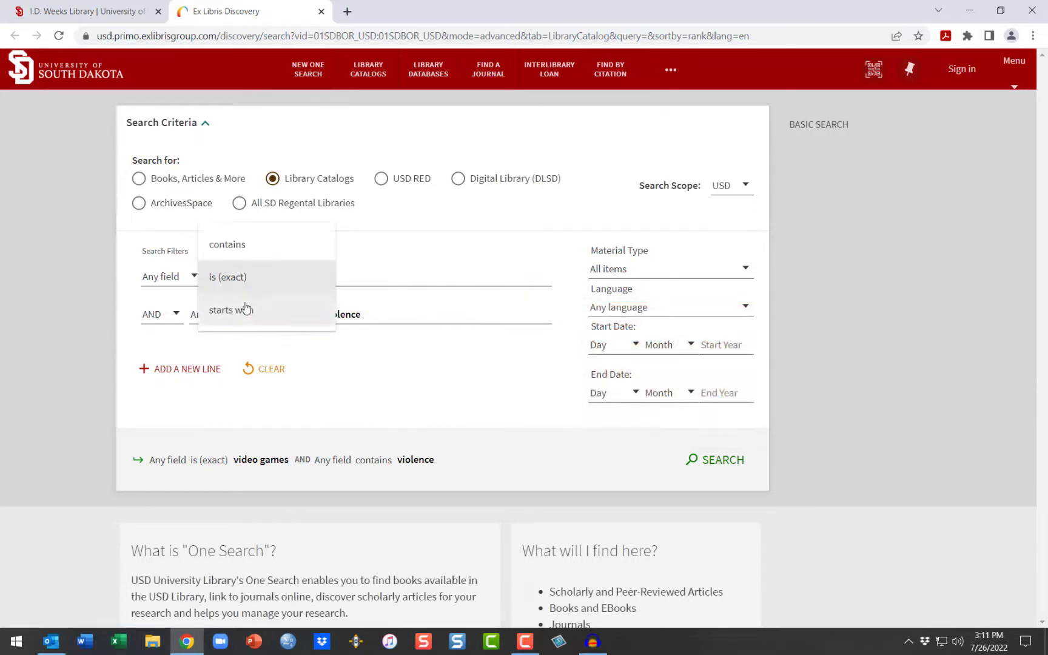
left_click(243, 307)
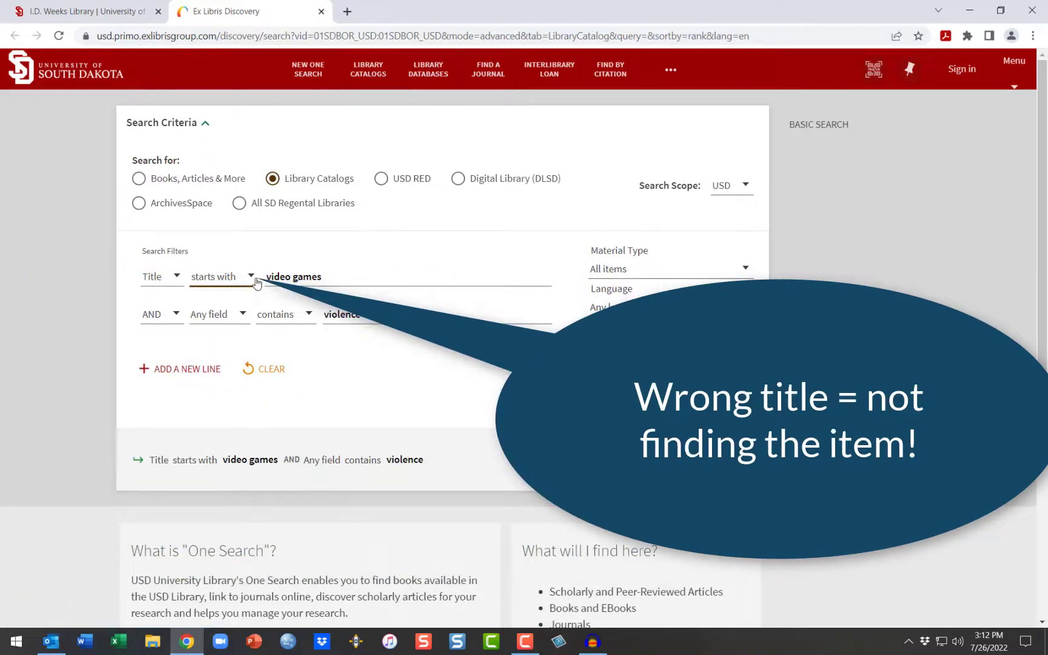
left_click(255, 280)
left_click(213, 210)
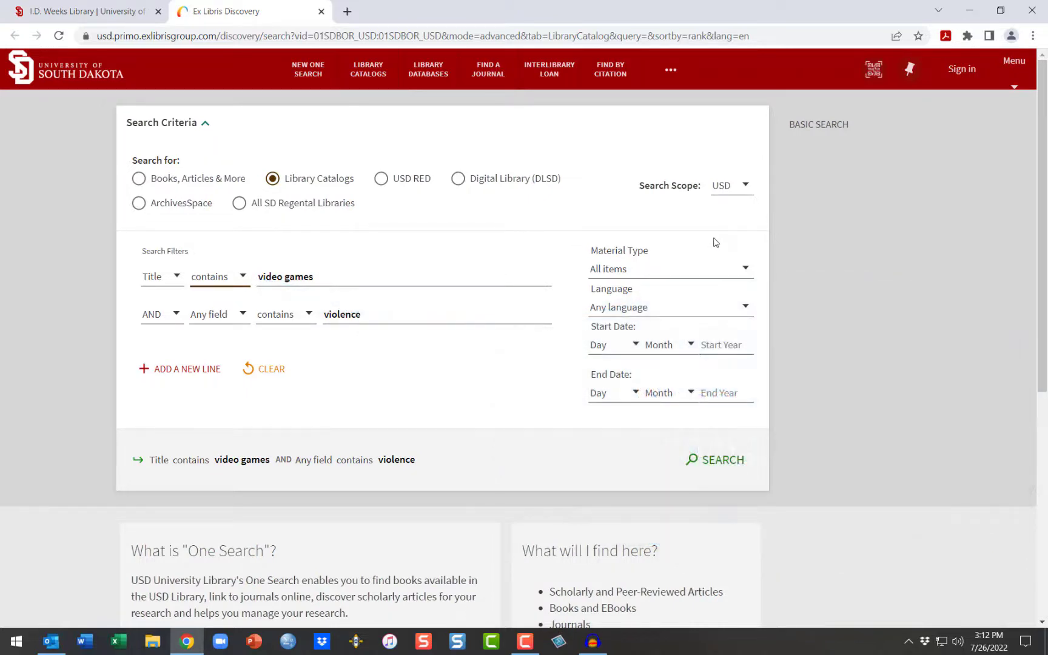
Limit the material type to Books in any language and run the catalog search.
left_click(741, 271)
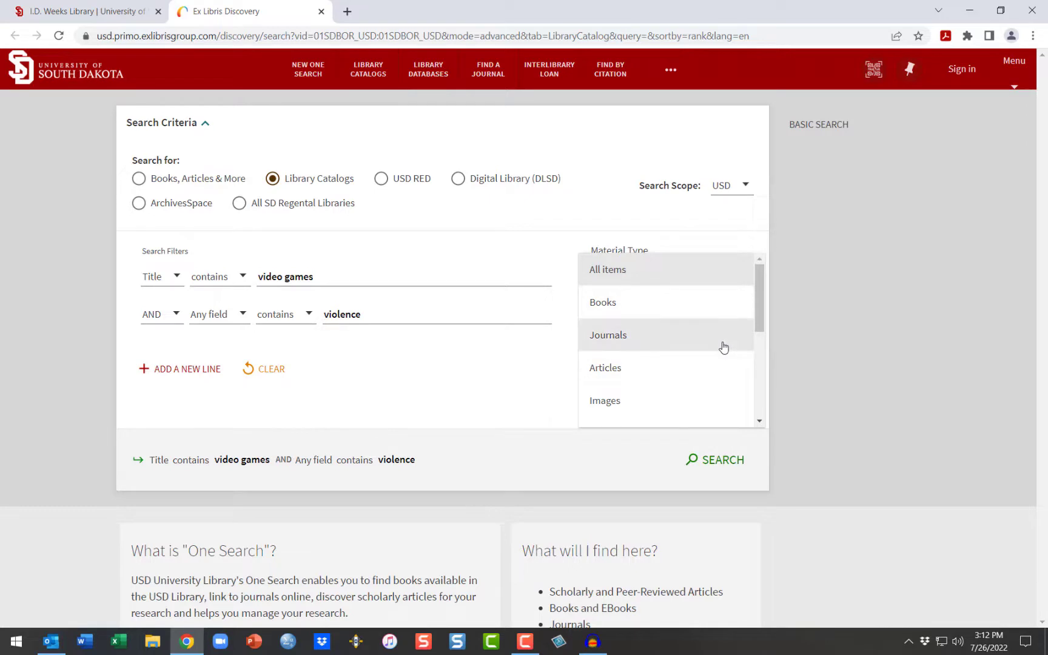
left_click(713, 310)
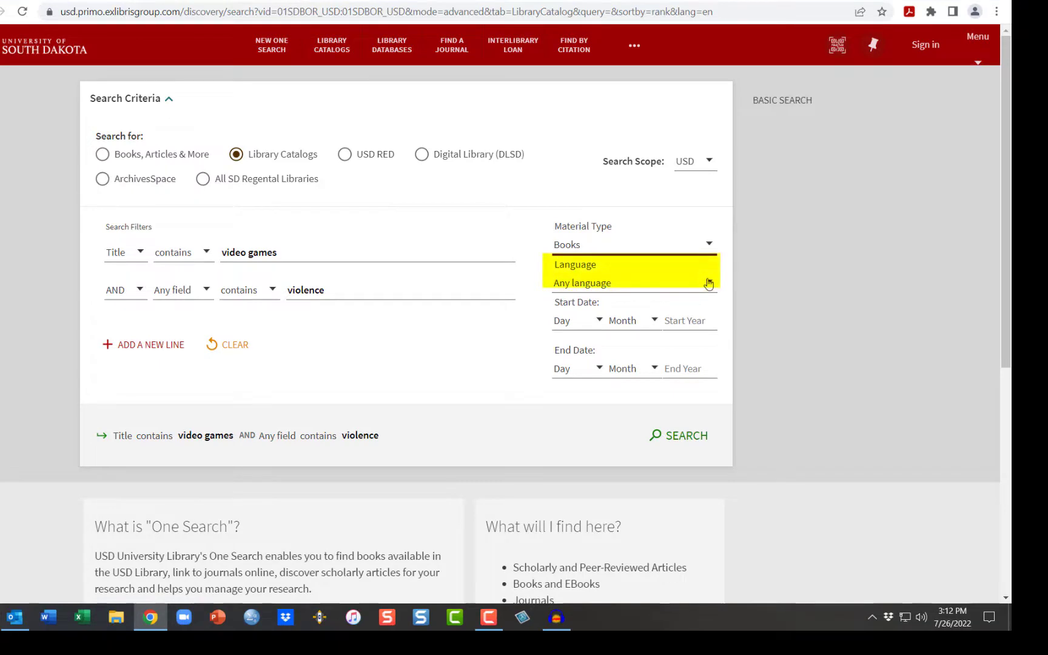
left_click(709, 283)
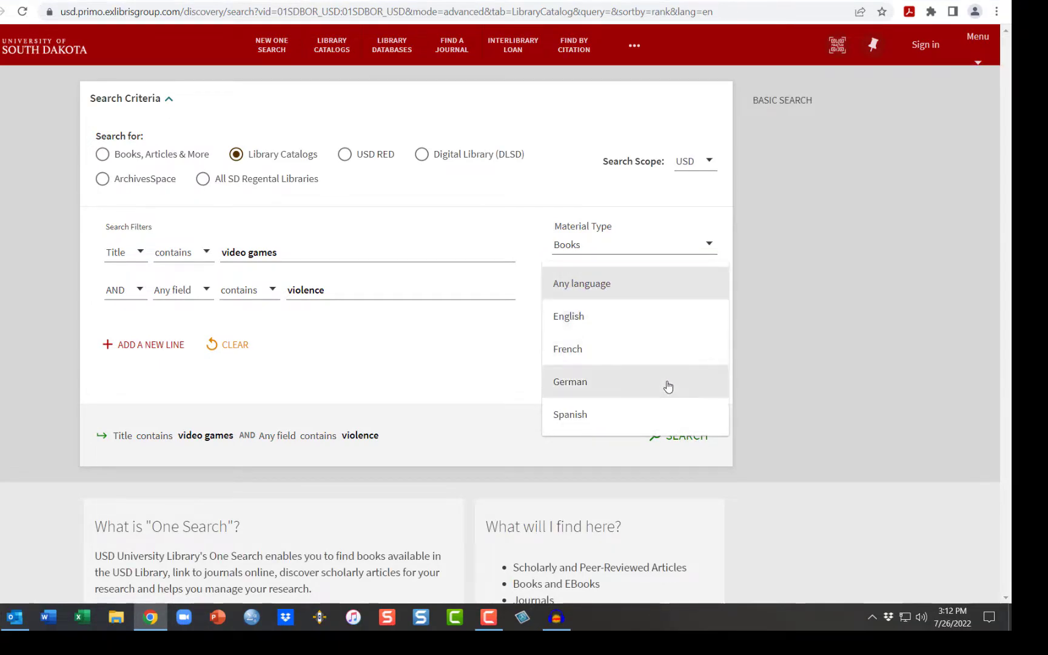
left_click(636, 283)
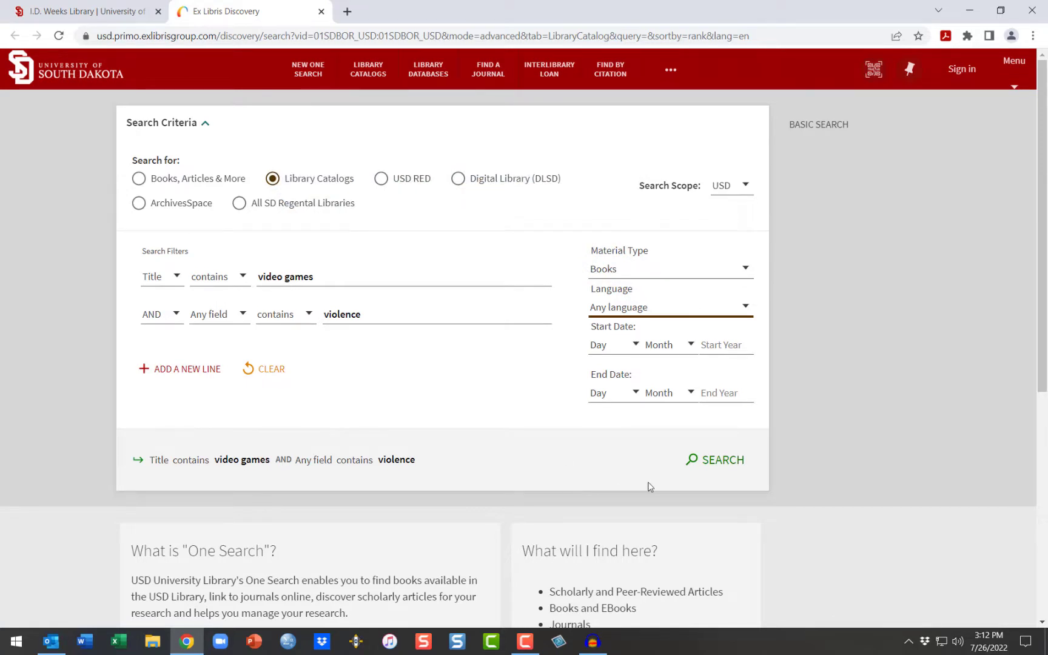
left_click(722, 463)
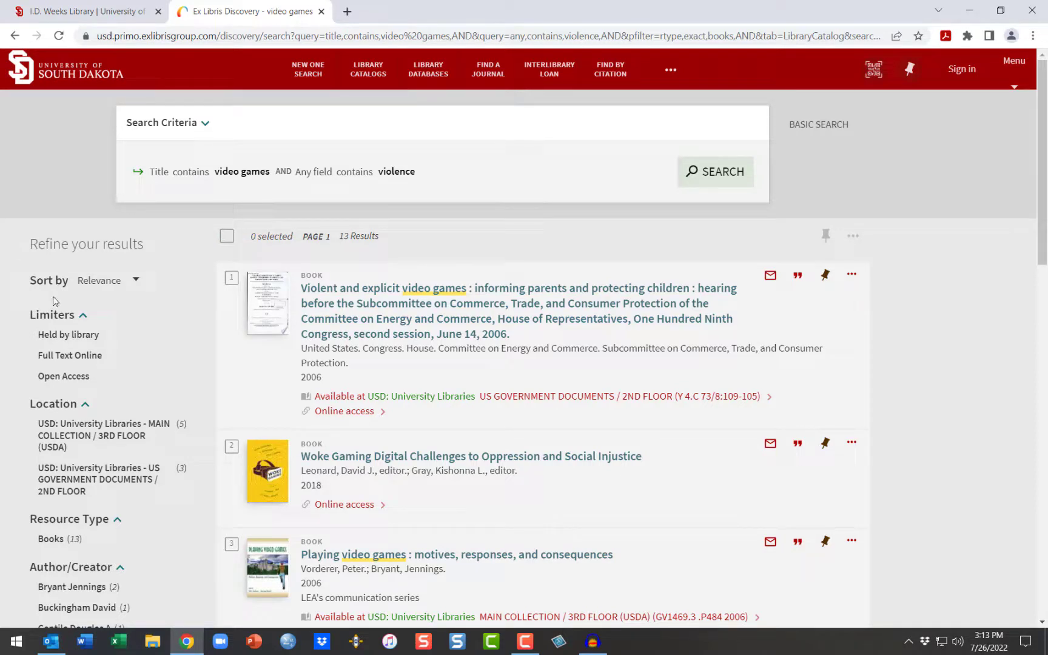
Review the sorting choices and refinement filters for the results, and expand the full list of Subject filters.
left_click(138, 282)
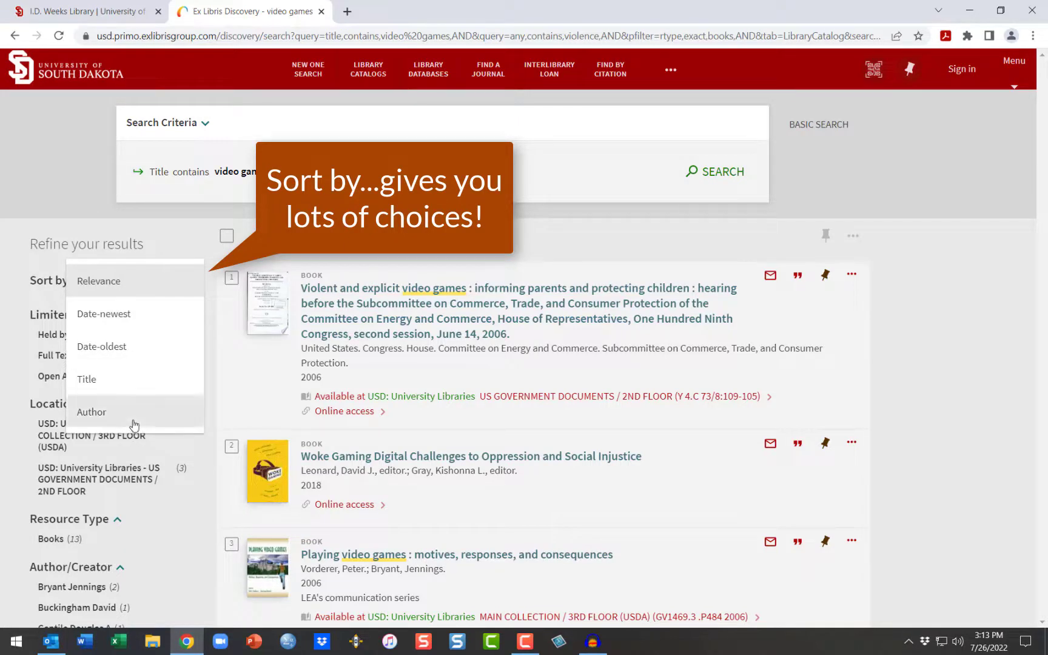
left_click(134, 283)
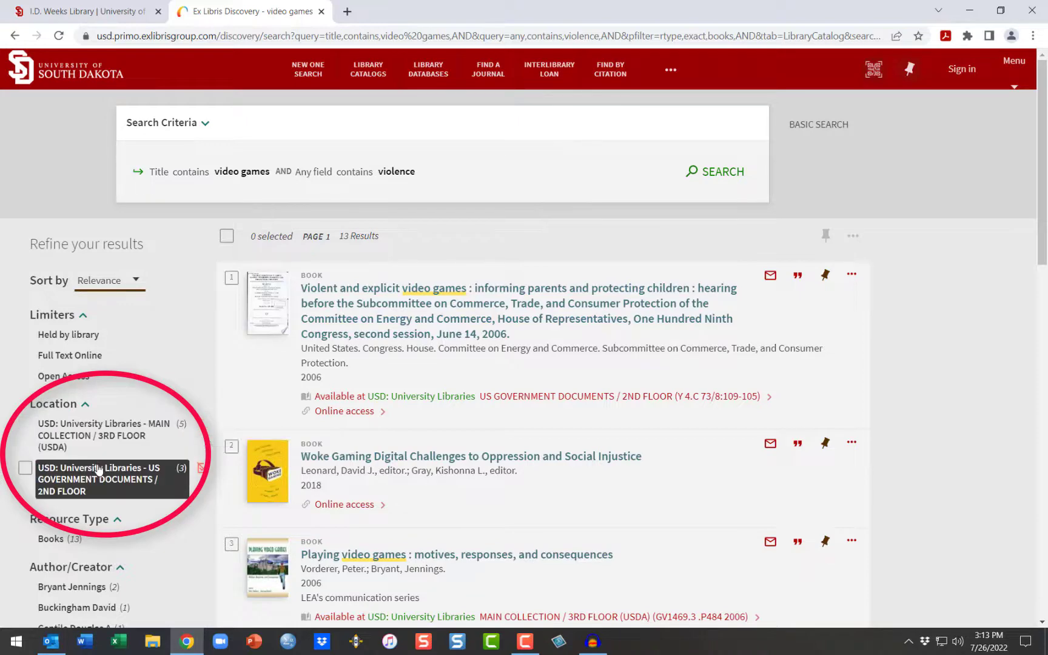
scroll(15, 379, "down", 8)
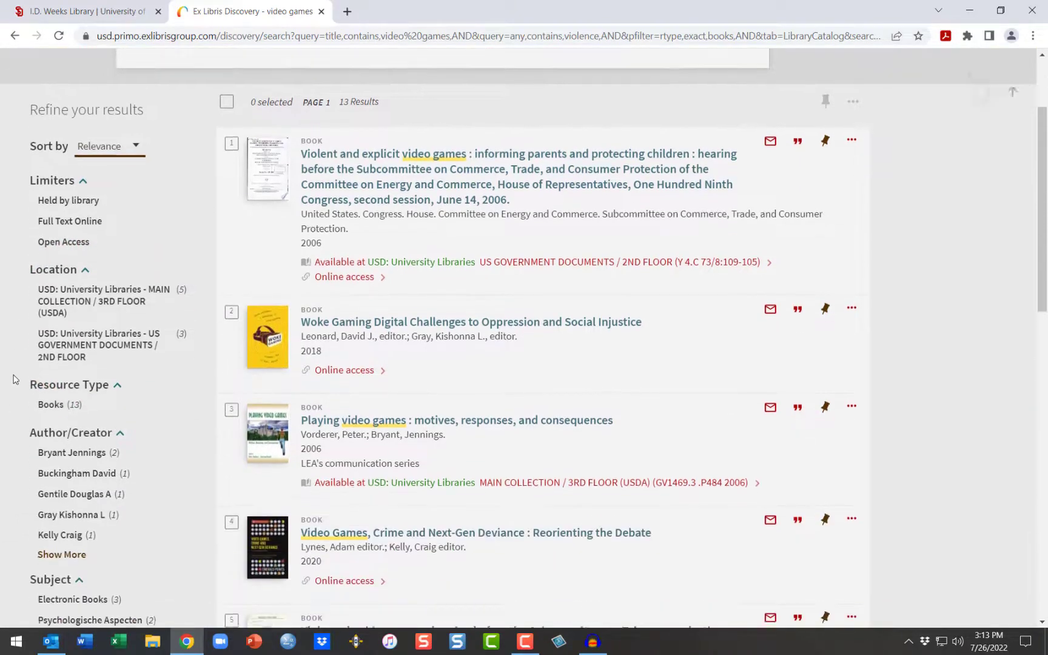
scroll(40, 482, "down", 3)
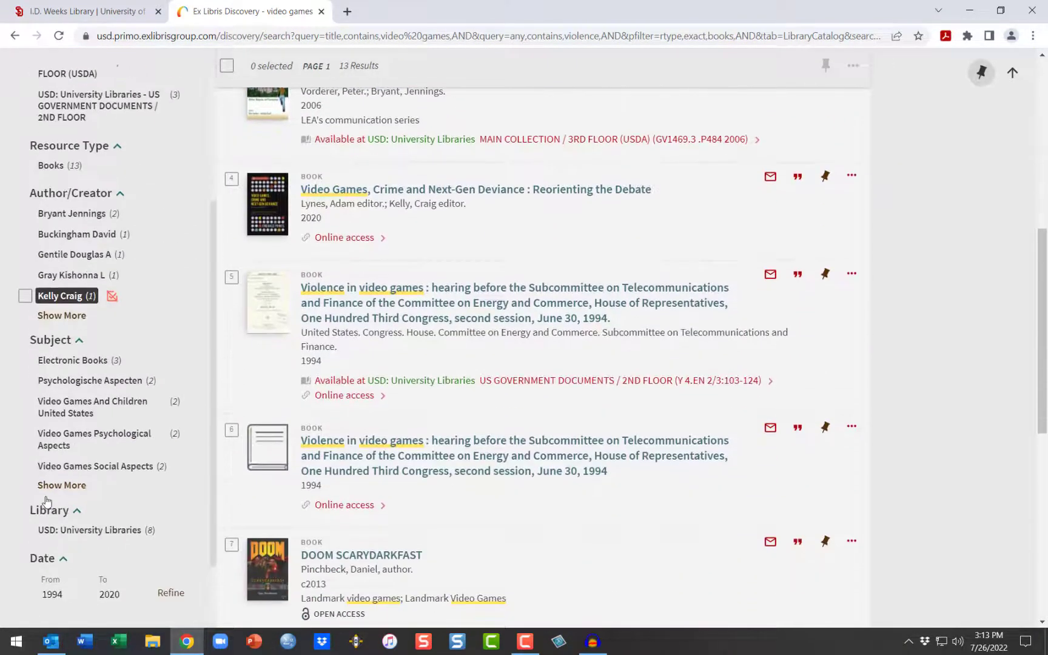
scroll(25, 424, "down", 1)
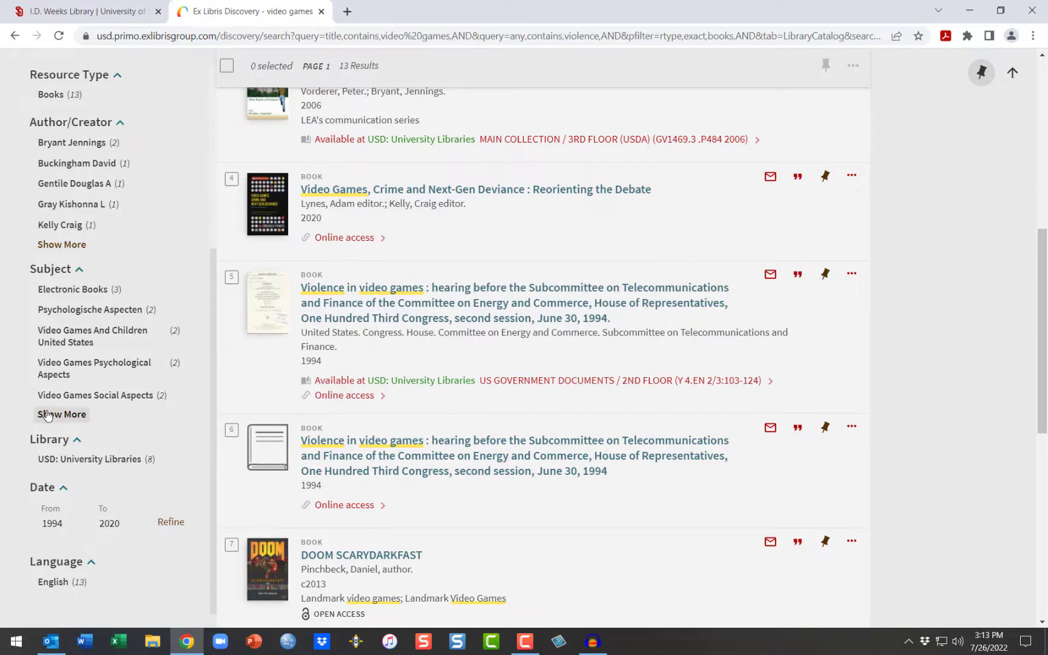
left_click(49, 416)
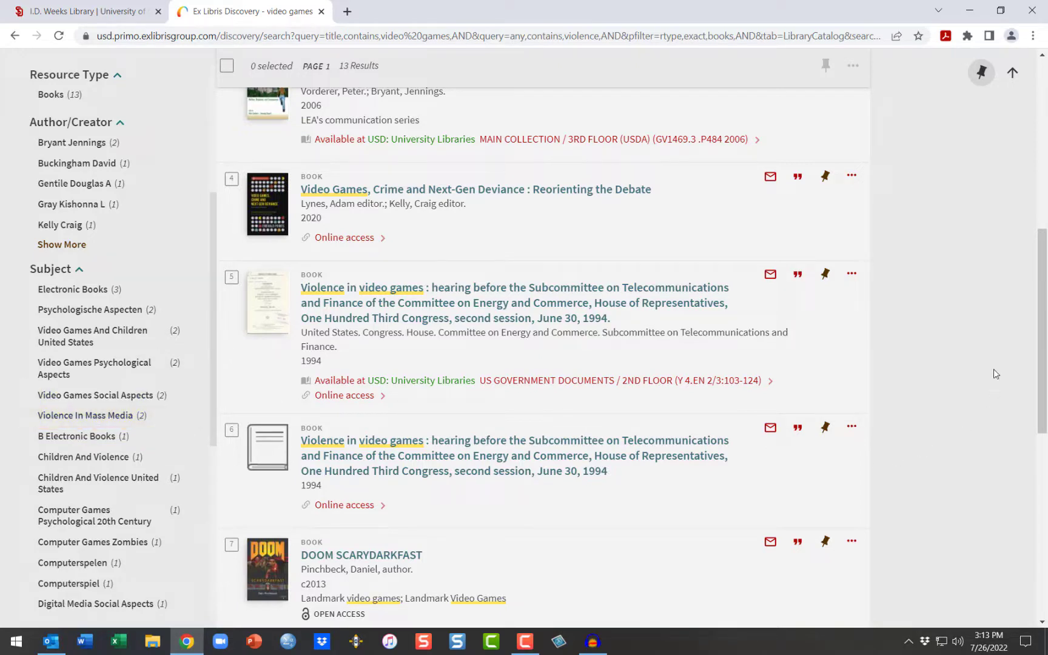
Browse the rest of the first page of book results and go to results page 2.
left_click_drag(1044, 337, 1045, 500)
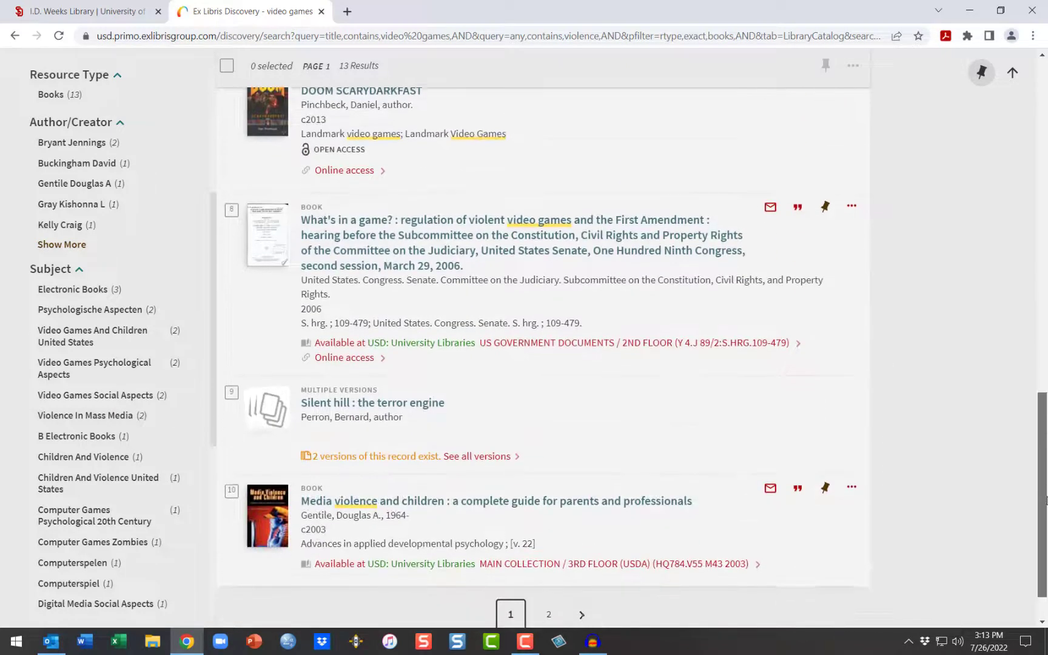
scroll(546, 564, "down", 1)
left_click(546, 562)
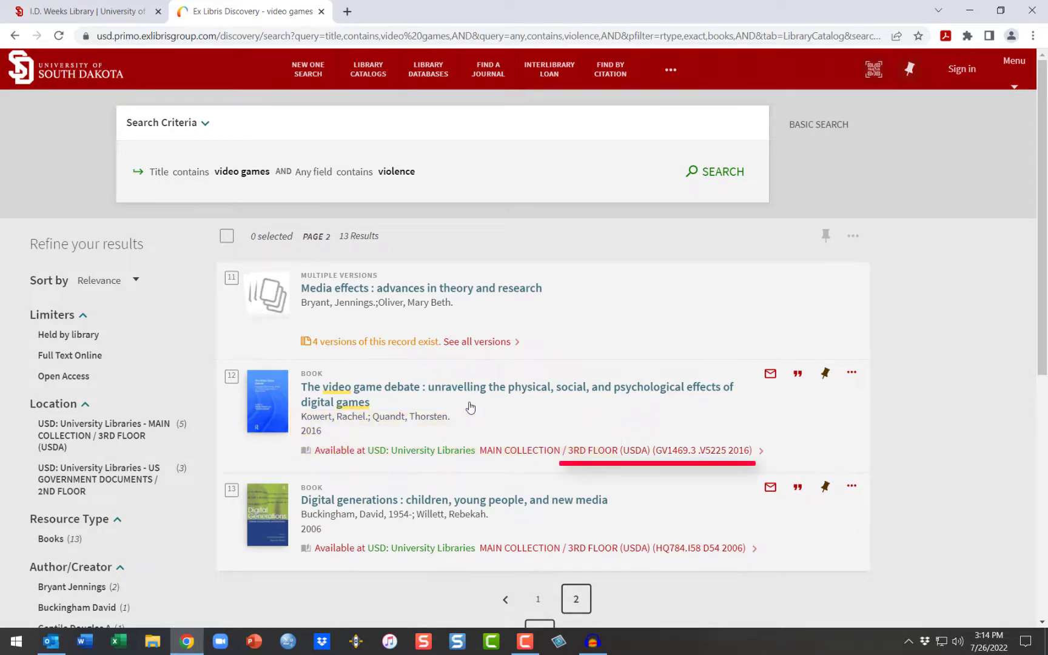
Open the full record of "The video game debate", review its subjects, description and contents, and close the record.
left_click(475, 391)
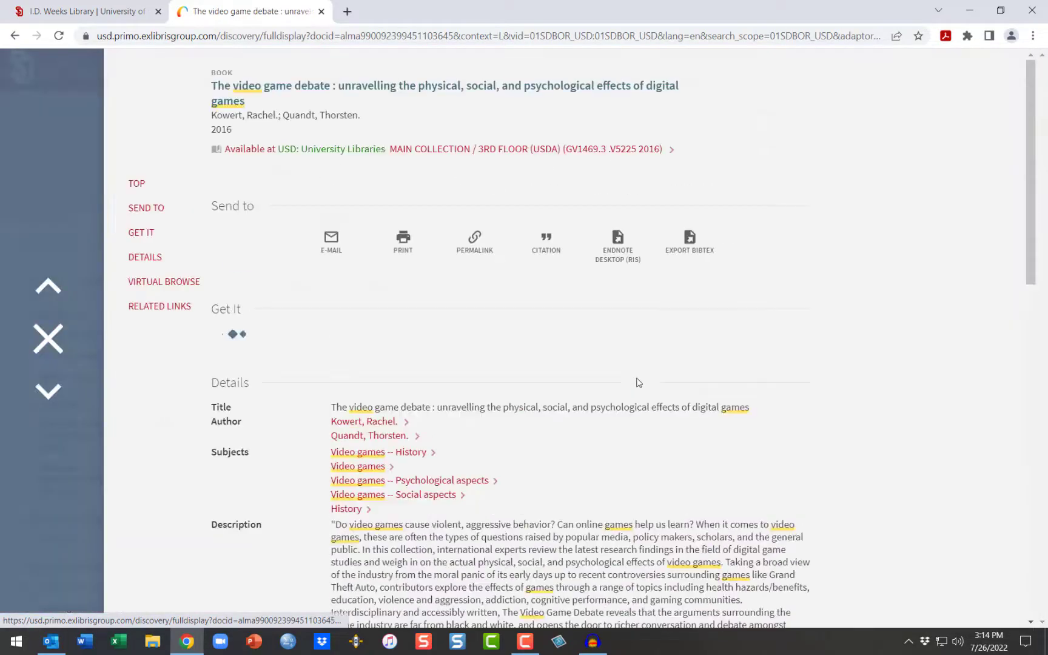
scroll(915, 399, "down", 6)
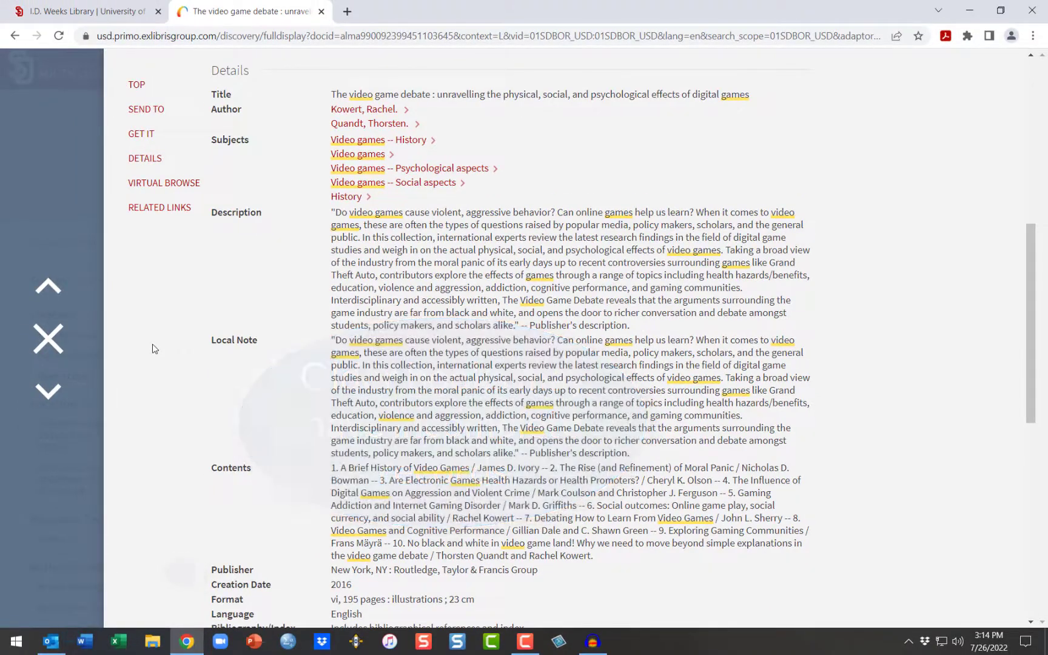
left_click(54, 342)
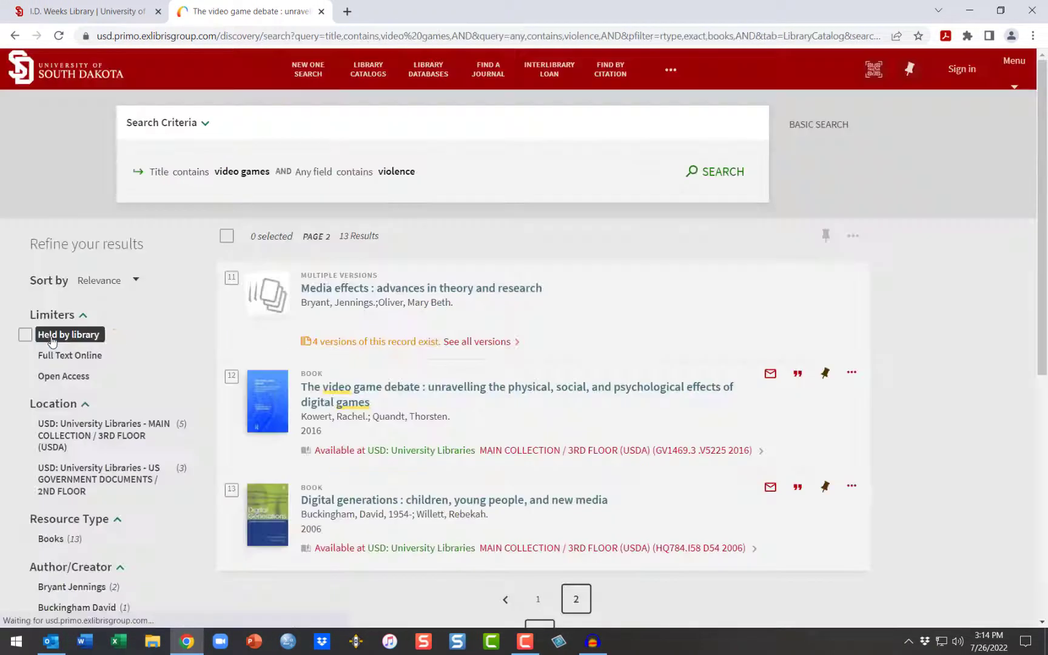
Return to results page 1 and open the first hearing's online full text through HeinOnline U.S. Congressional Documents Library.
left_click(534, 599)
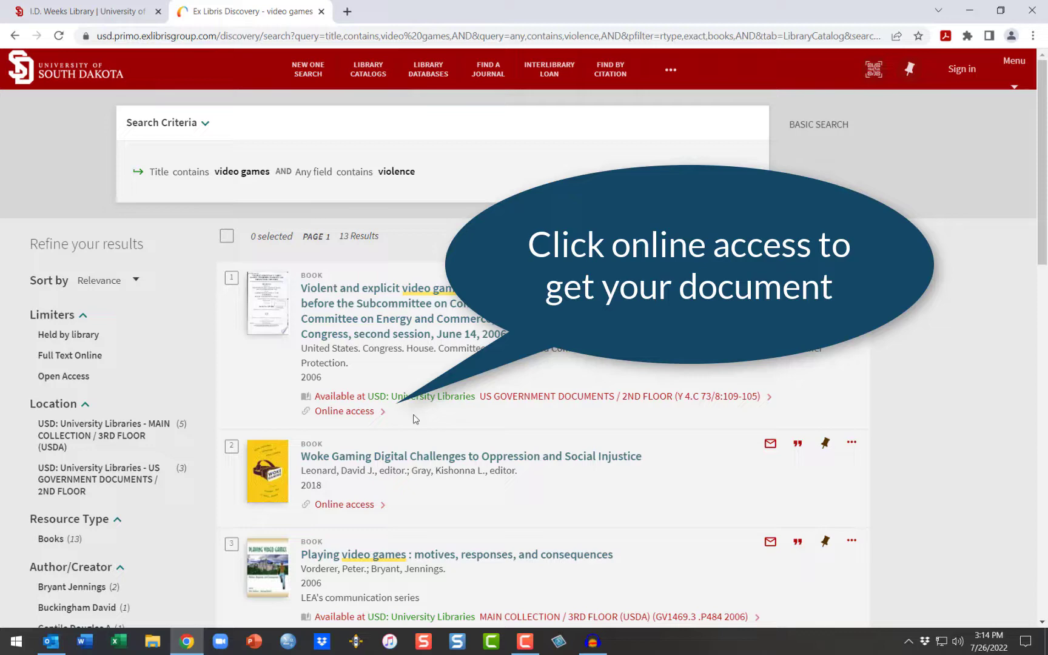
left_click(346, 412)
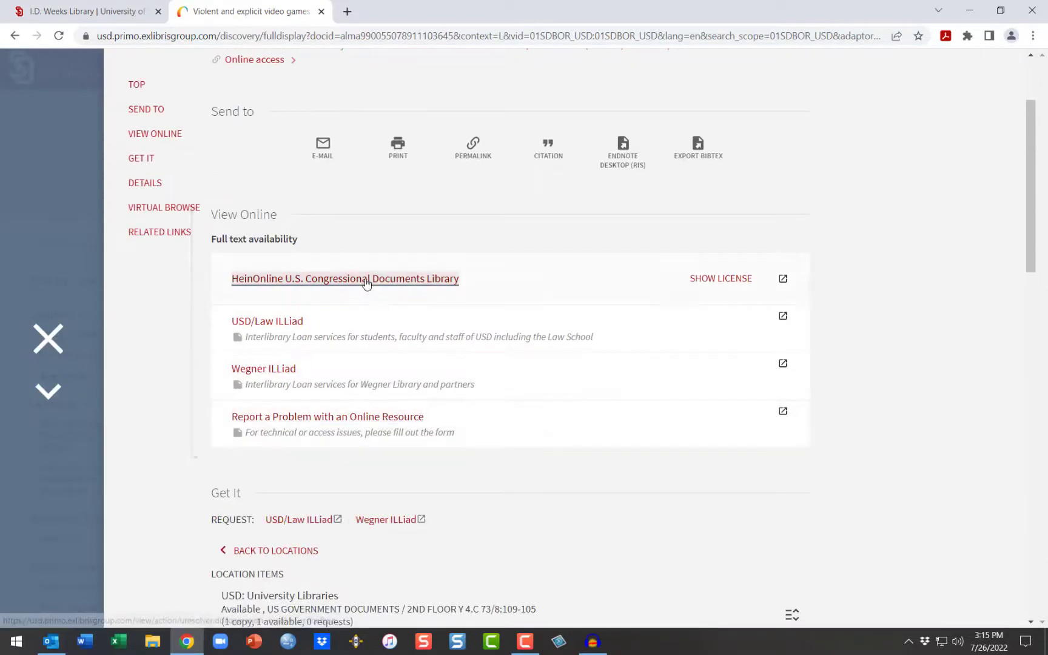
left_click(367, 281)
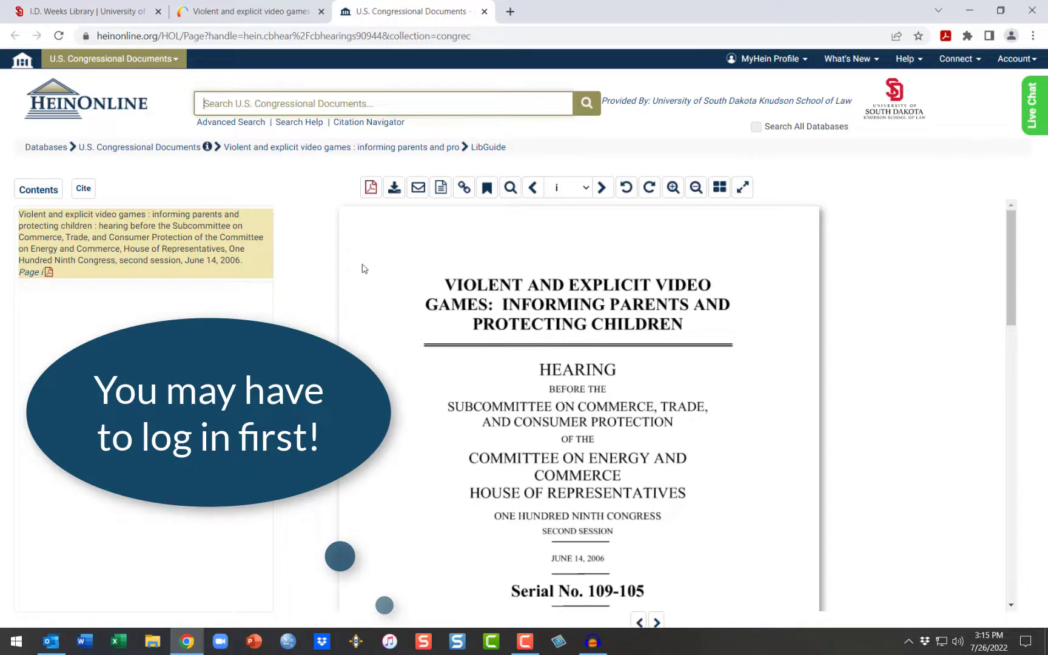
Close the HeinOnline document and catalog record, and reopen the Library Catalog search from the I.D. Weeks Library page.
left_click(266, 14)
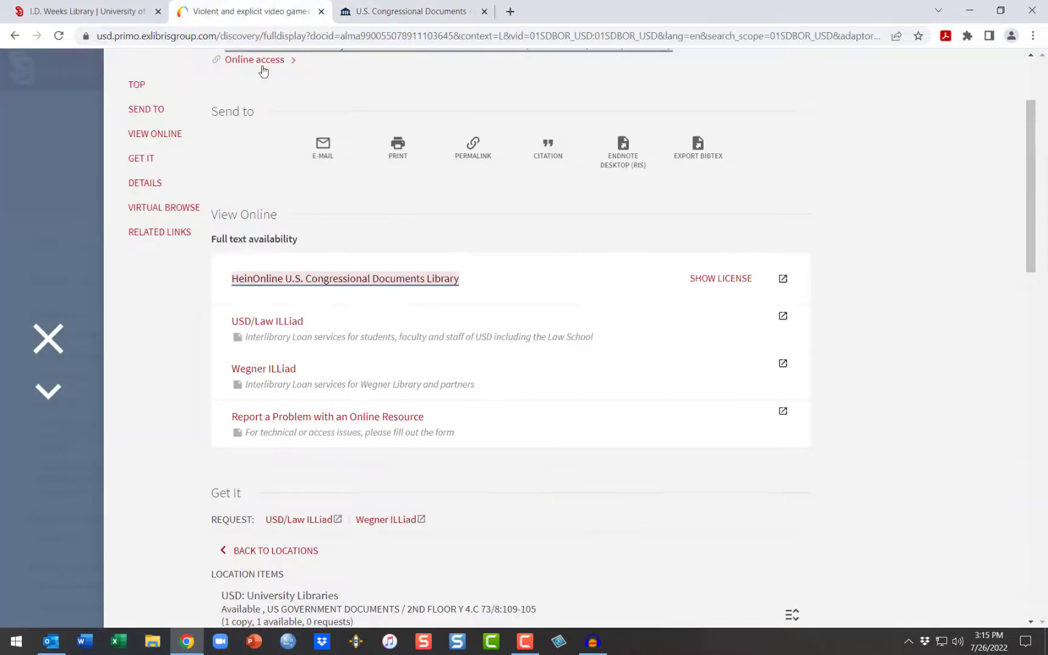
middle_click(335, 14)
middle_click(330, 15)
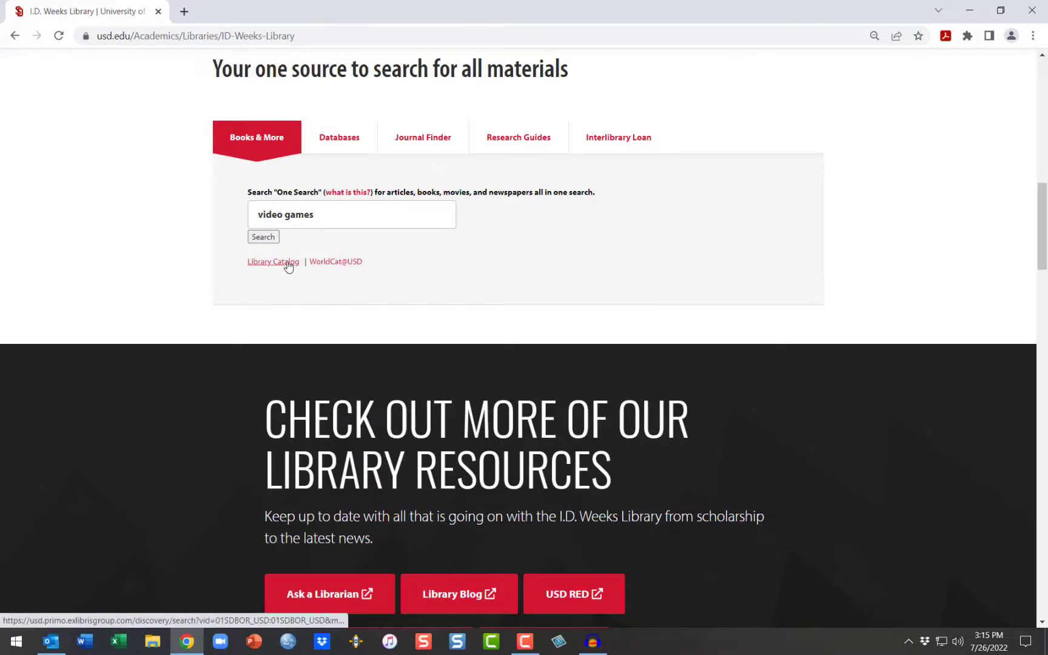
left_click(288, 265)
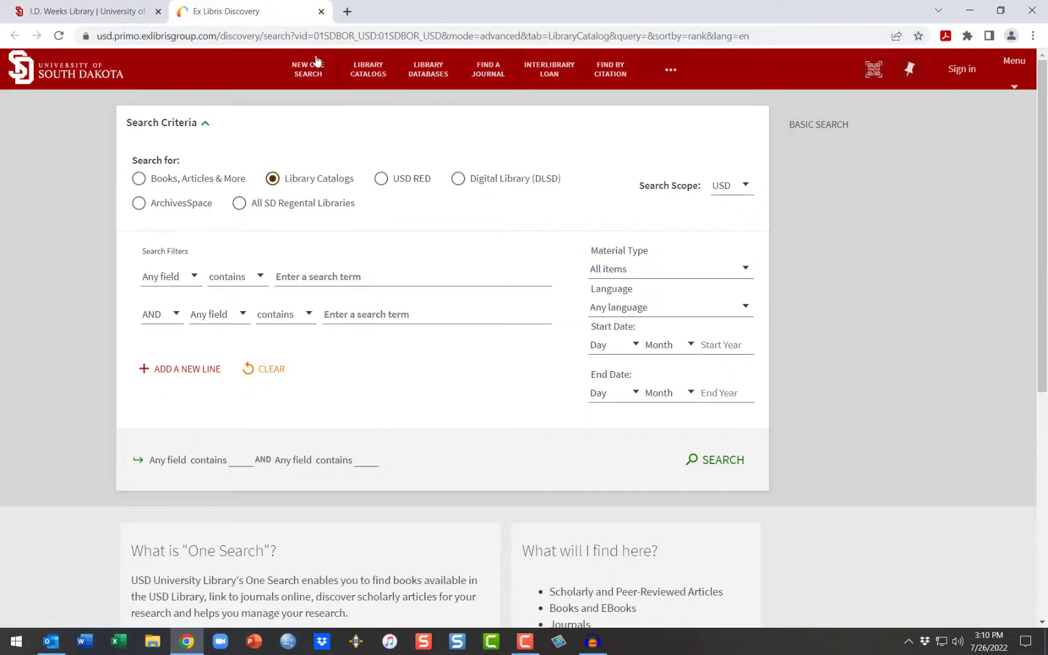